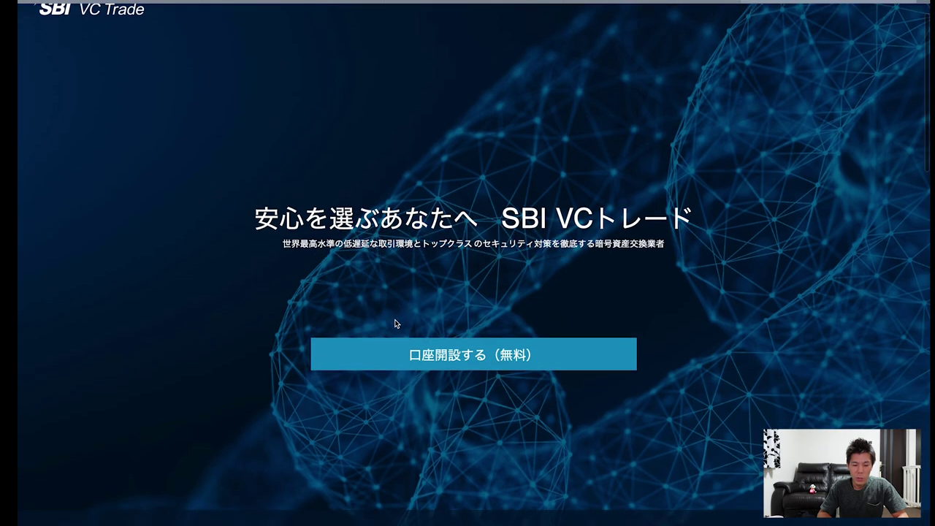
# - Open the free account registration form from the SBI VC Trade landing page
pyautogui.scroll(2, 398, 293)
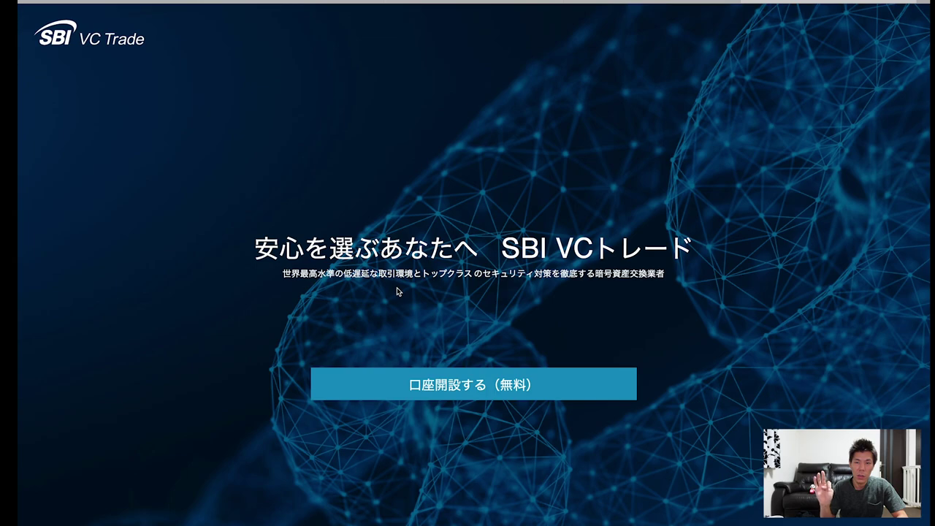
pyautogui.scroll(-1, 439, 326)
pyautogui.scroll(-1, 439, 325)
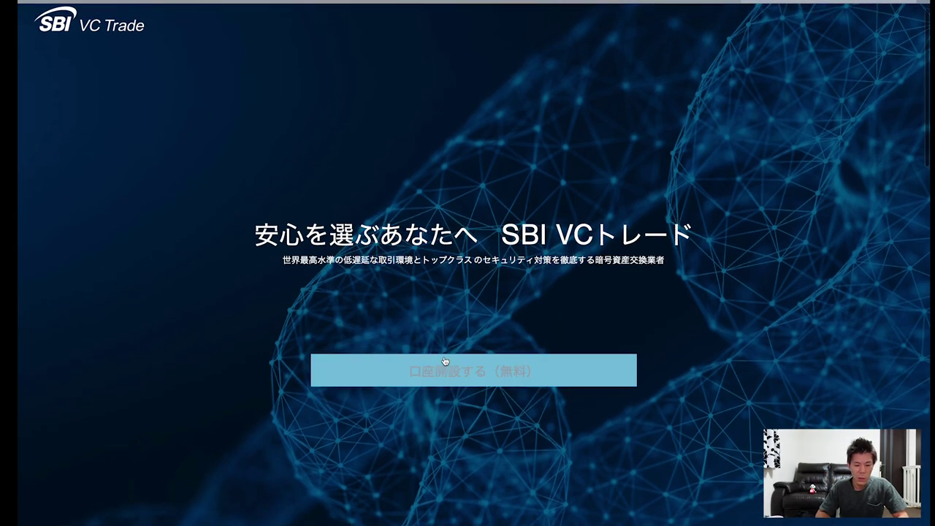
pyautogui.click(440, 369)
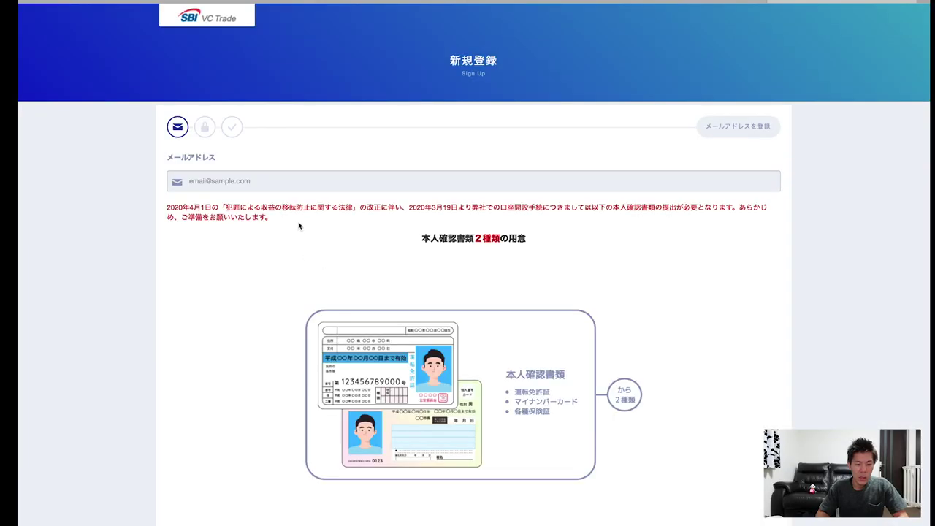
# - Accept the account-opening conditions on the email sign-up form and submit it to create the account
pyautogui.click(287, 178)
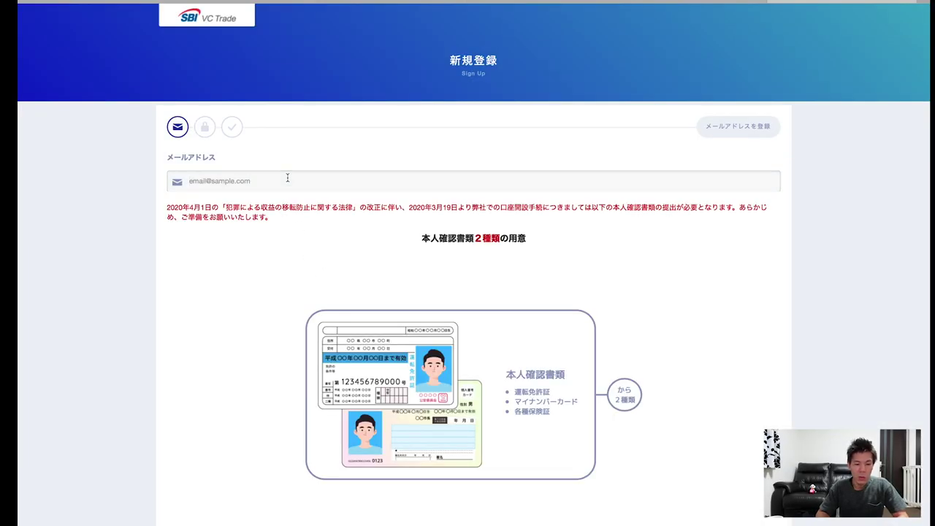
pyautogui.scroll(-5, 287, 178)
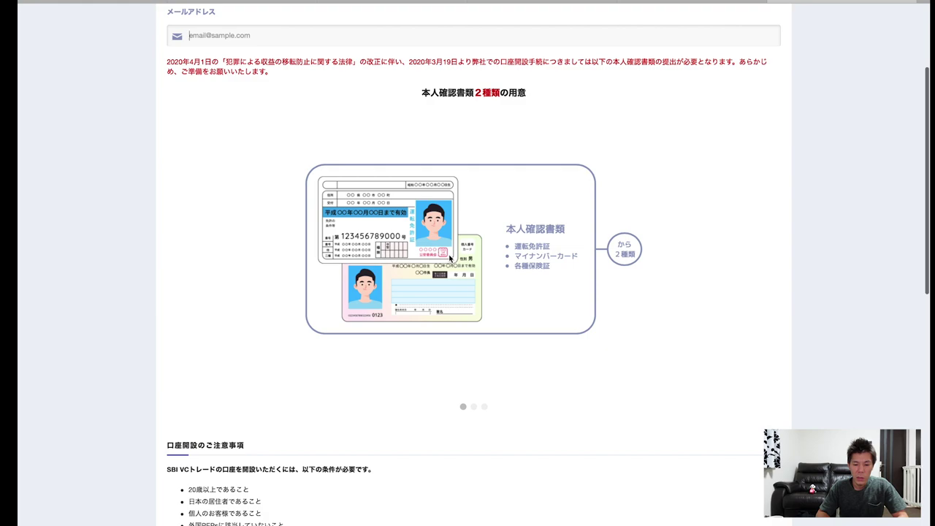
pyautogui.scroll(-1, 450, 257)
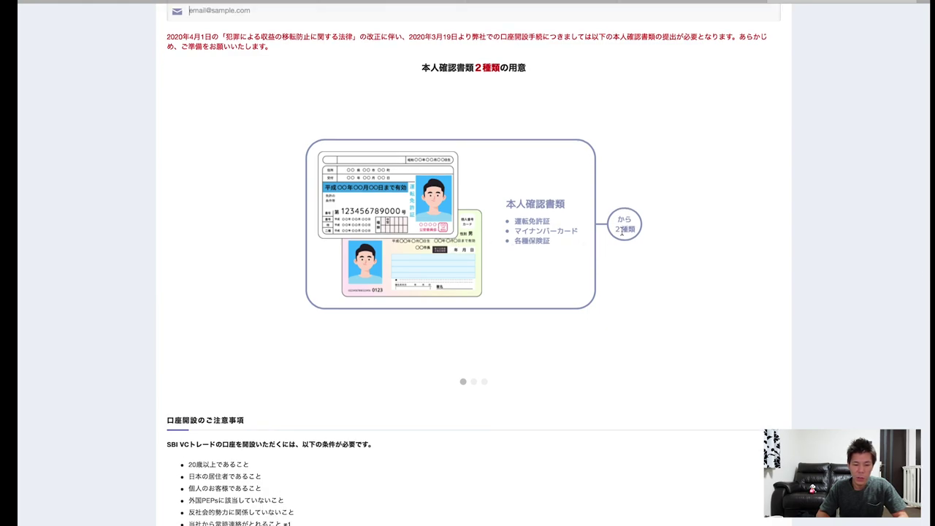
pyautogui.scroll(1, 536, 250)
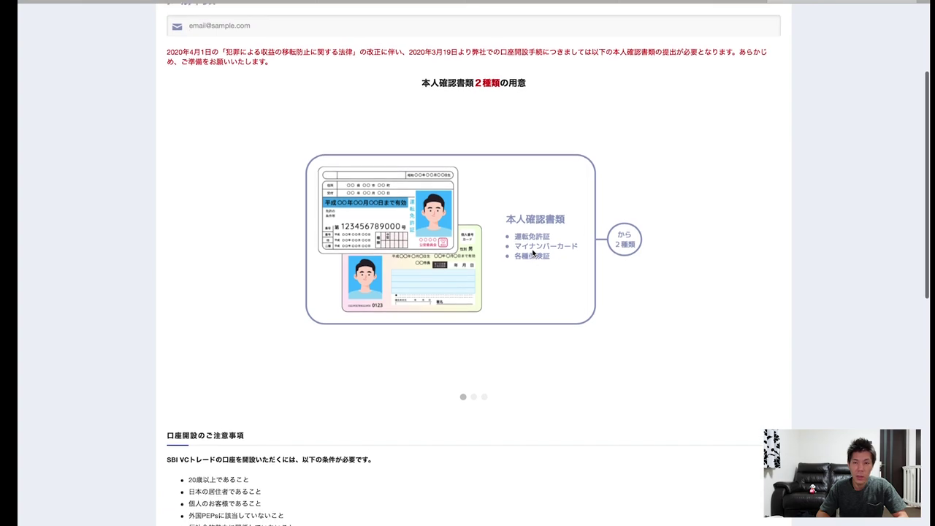
pyautogui.scroll(-3, 532, 250)
pyautogui.scroll(5, 533, 252)
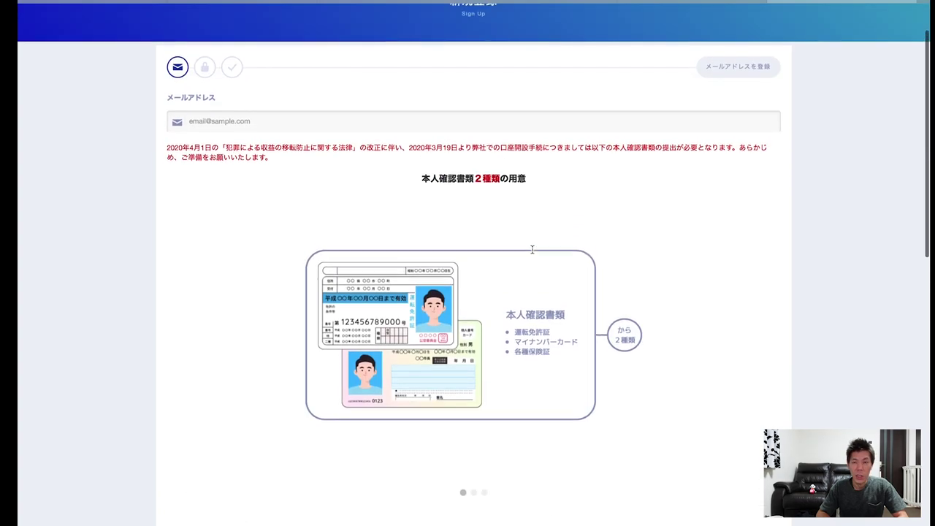
pyautogui.scroll(-6, 317, 152)
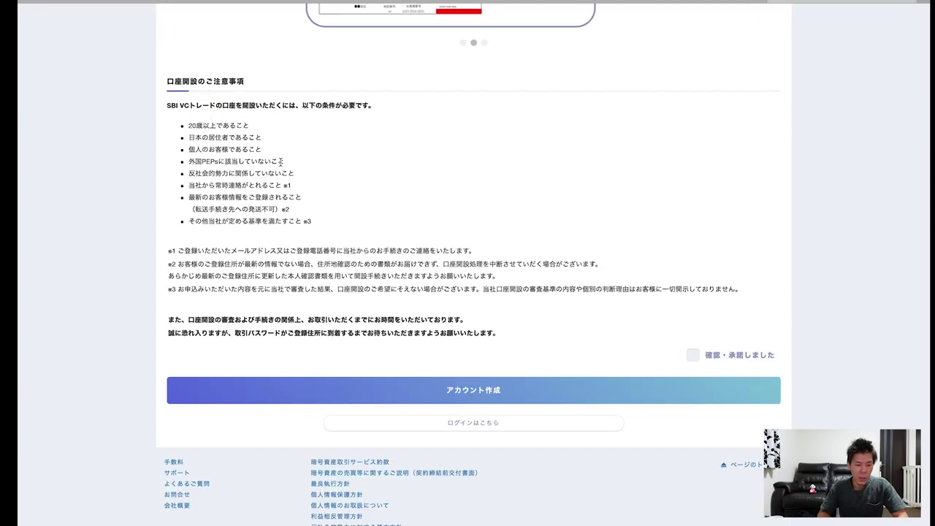
pyautogui.click(707, 357)
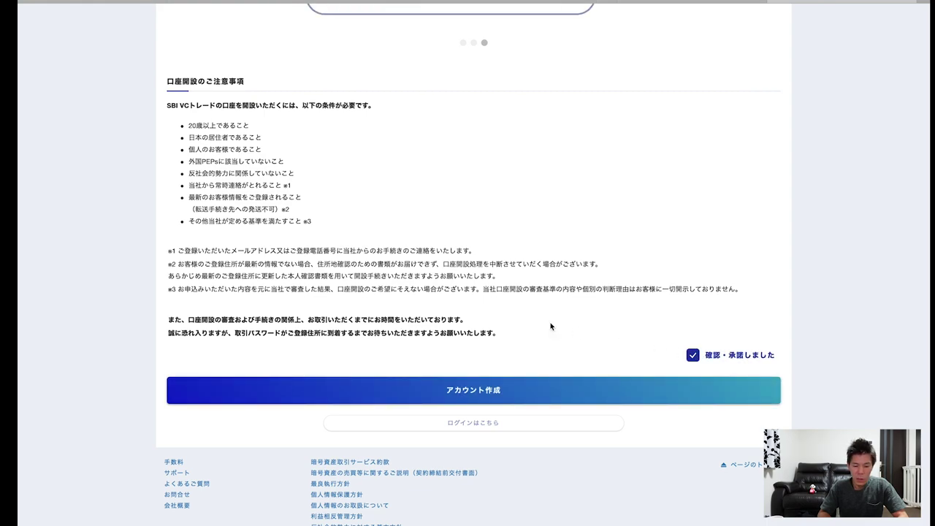
pyautogui.click(482, 390)
# - Follow the password setup link in the registration email, submit a suggested strong login password in both password fields, and proceed to login
pyautogui.scroll(4, 484, 390)
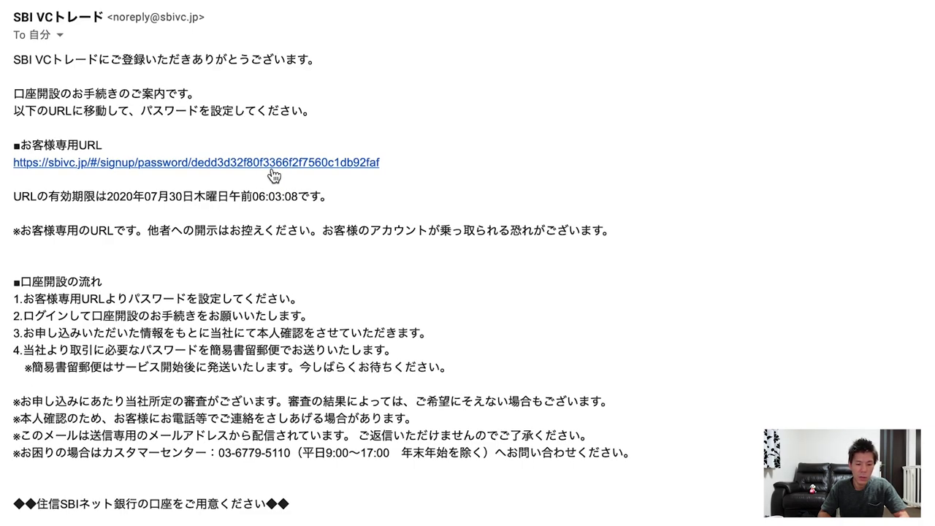
pyautogui.click(272, 168)
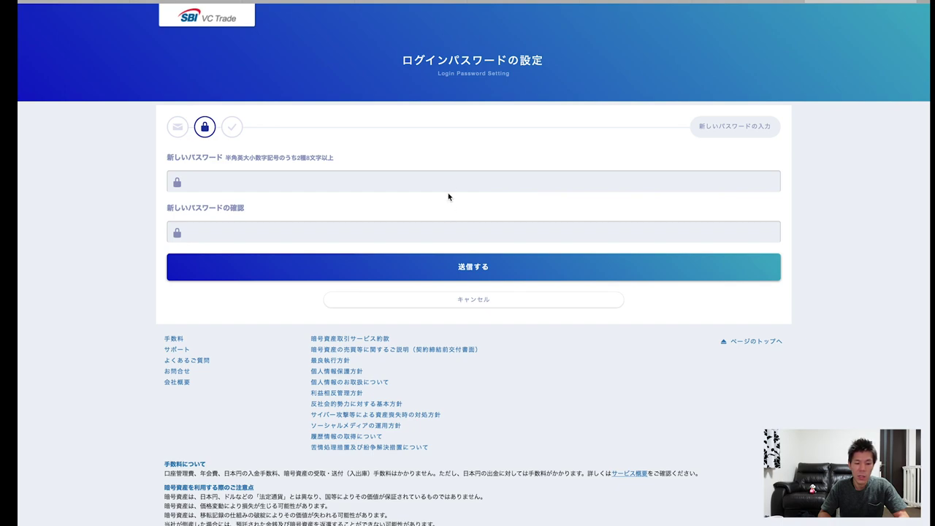
pyautogui.click(447, 185)
pyautogui.press('Down')
pyautogui.press('Return')
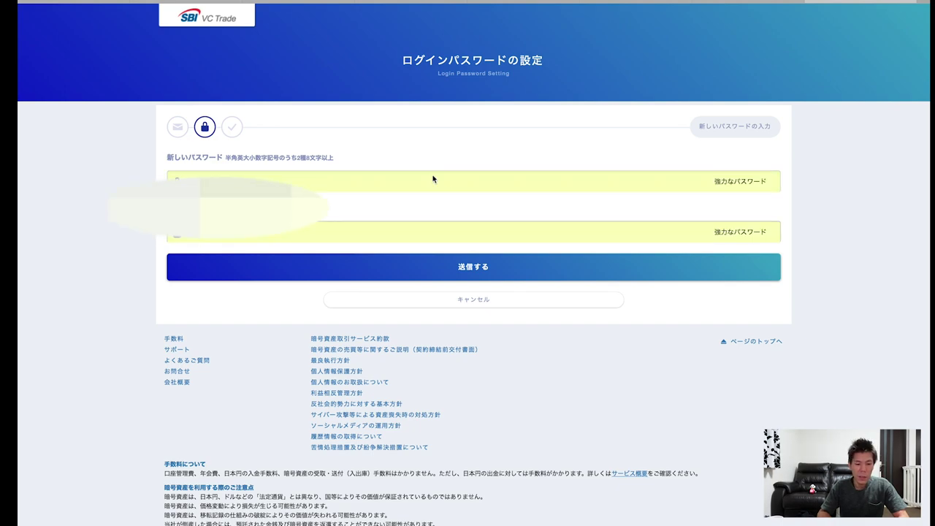
pyautogui.click(432, 265)
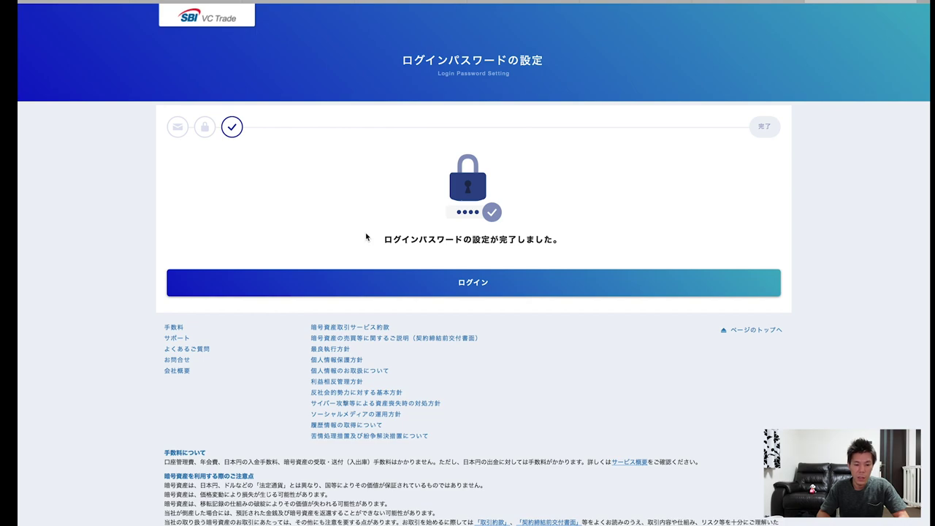
pyautogui.click(374, 278)
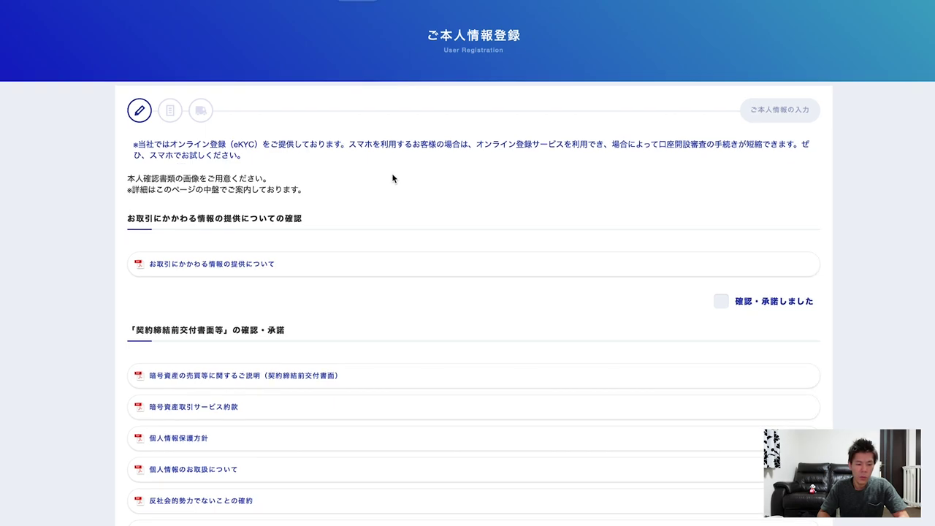
# - Examine the user registration form's consent sections, customer information fields and accepted identity documents
pyautogui.scroll(-5, 392, 178)
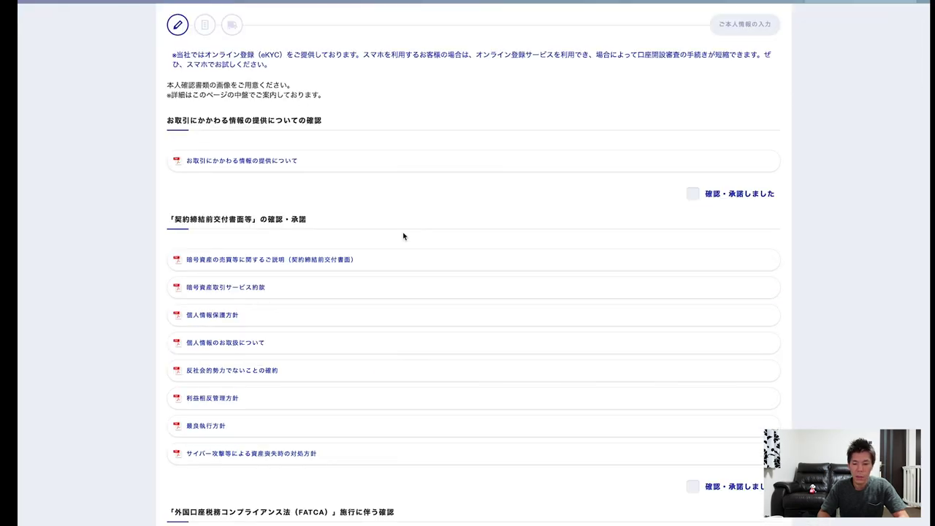
pyautogui.scroll(-1, 402, 236)
pyautogui.scroll(3, 403, 236)
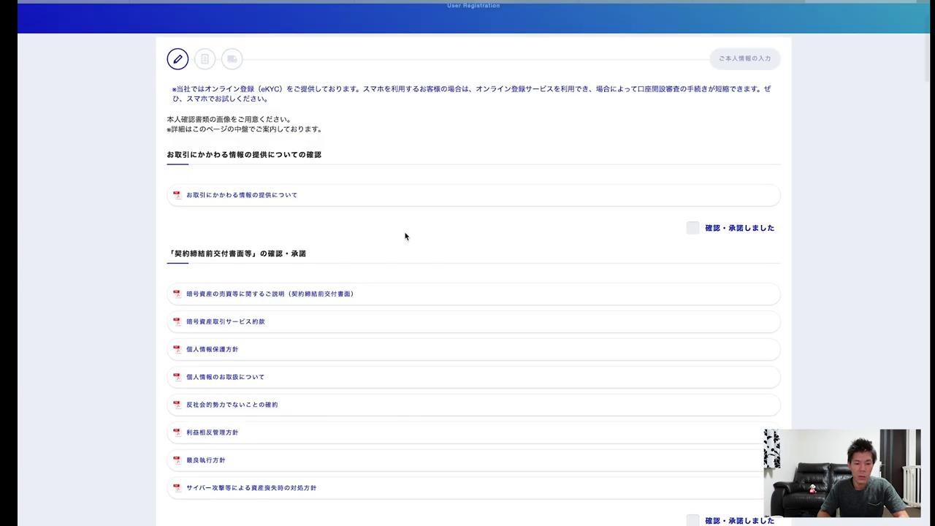
pyautogui.scroll(-15, 590, 364)
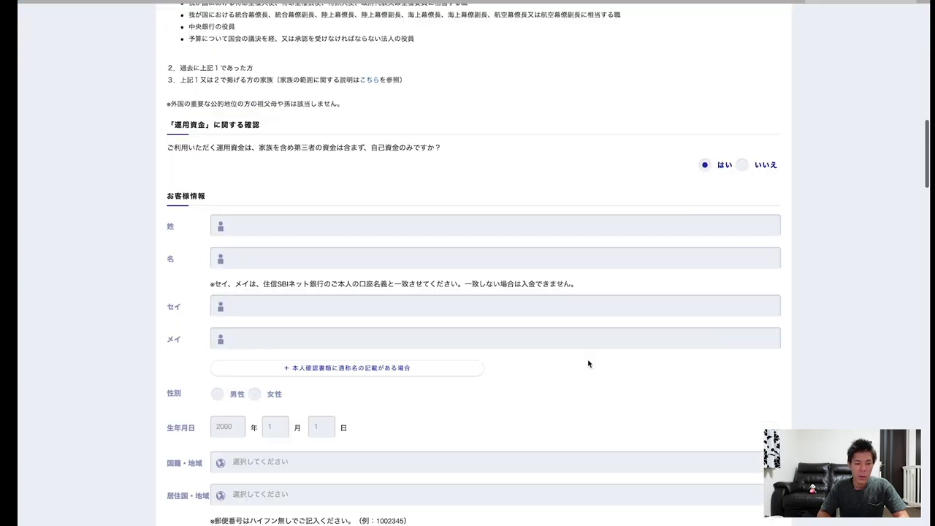
pyautogui.scroll(1, 589, 363)
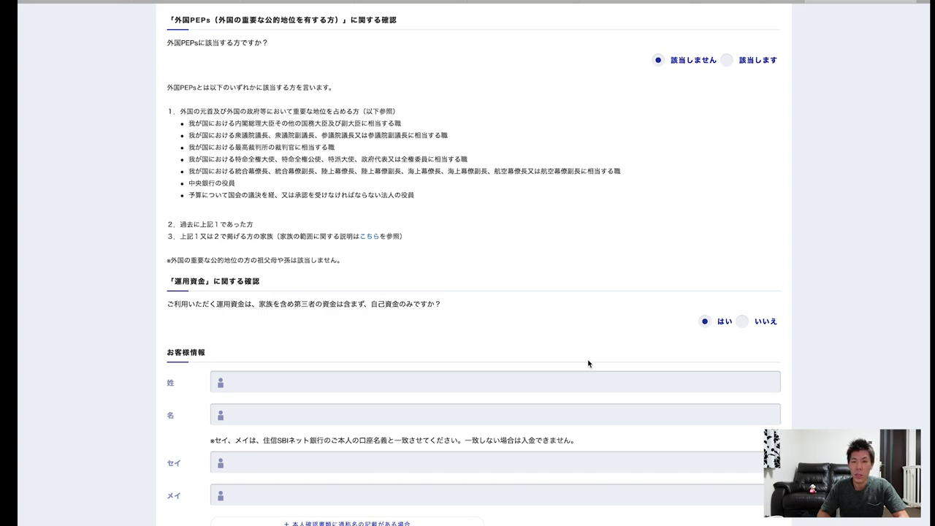
pyautogui.scroll(3, 588, 364)
pyautogui.scroll(-7, 588, 362)
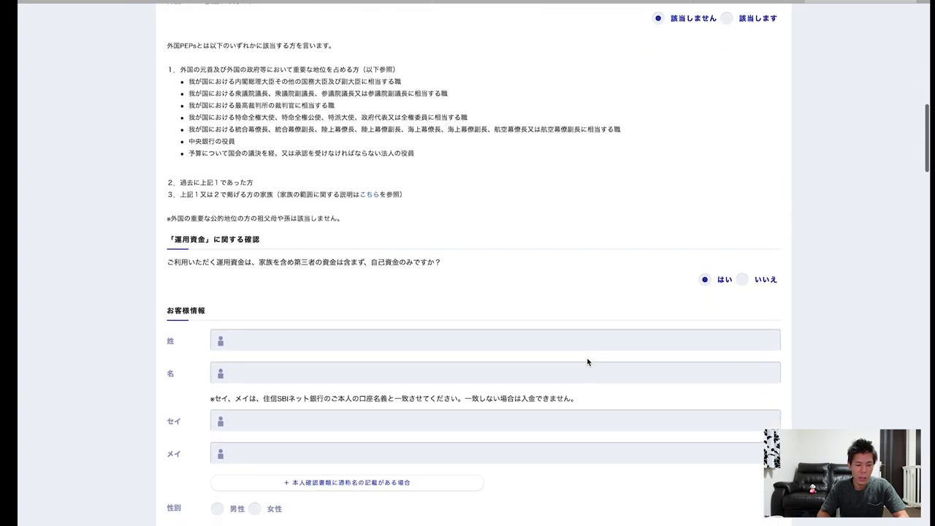
pyautogui.scroll(-1, 588, 363)
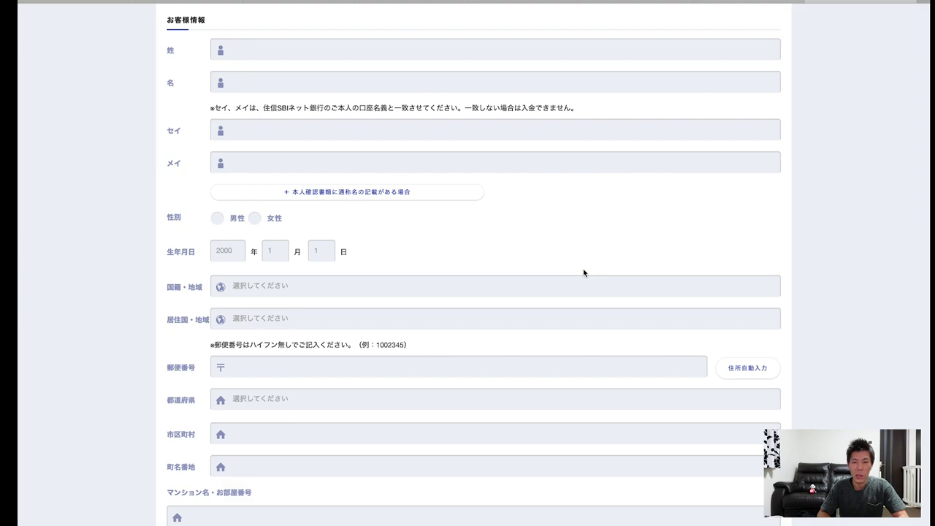
pyautogui.scroll(-15, 577, 315)
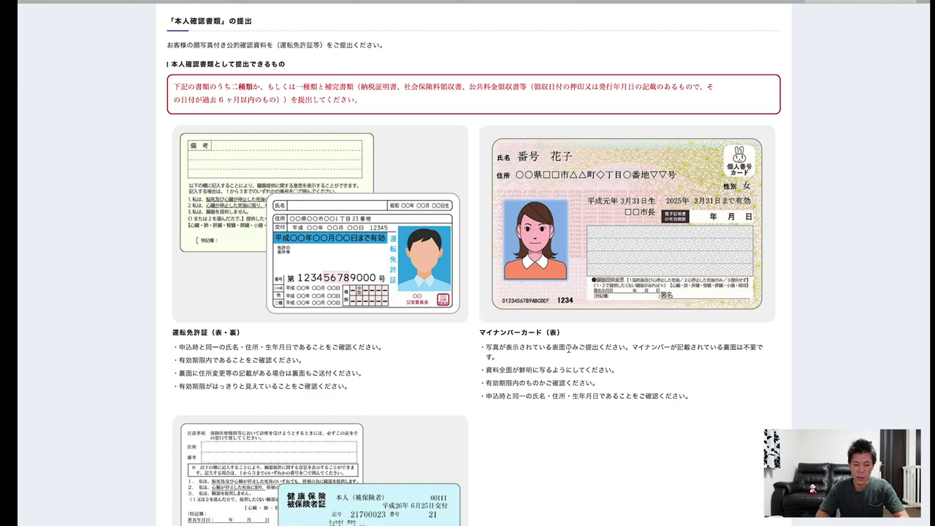
pyautogui.scroll(-1, 561, 460)
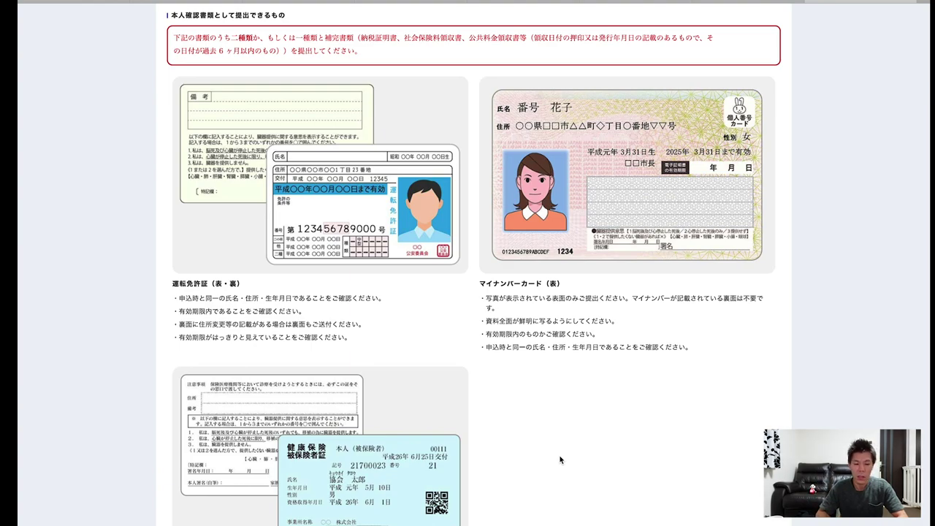
pyautogui.scroll(-1, 560, 459)
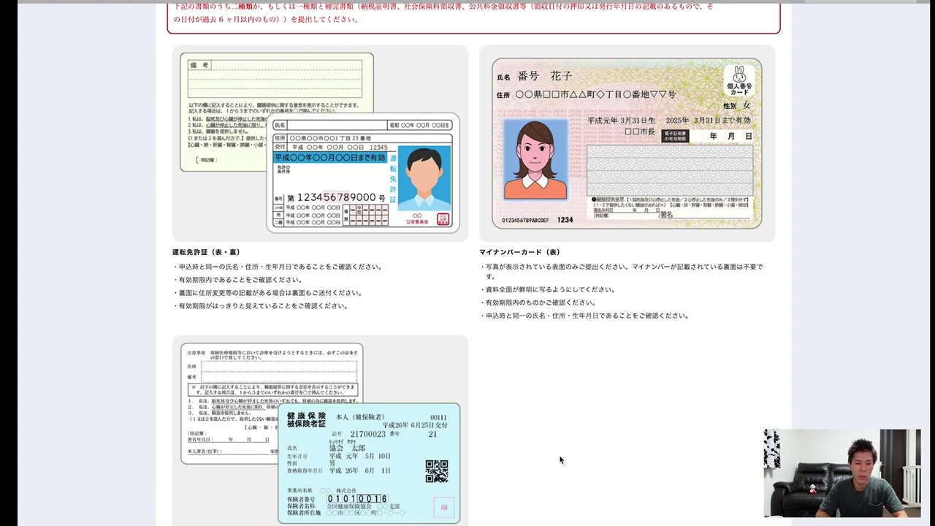
# - Proceed to the confirmation of the entered personal details and identity document images, and submit the registration
pyautogui.scroll(-10, 537, 322)
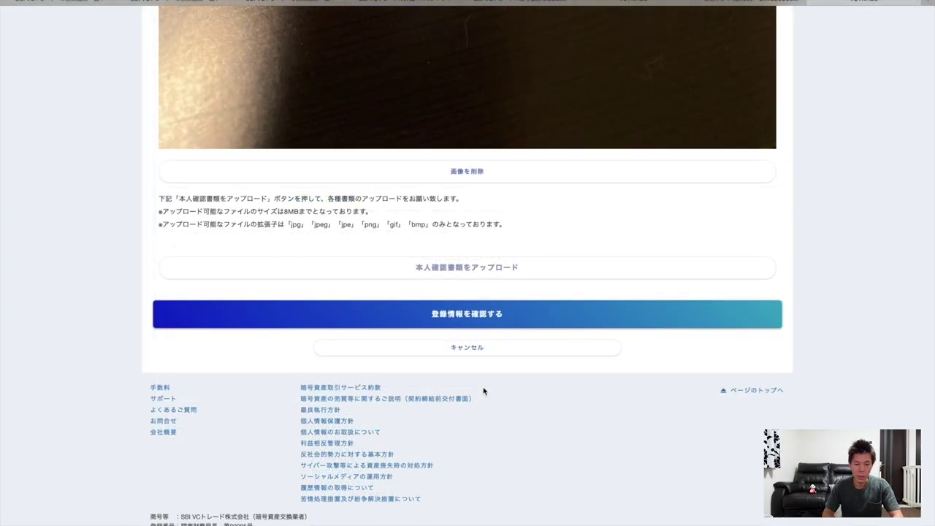
pyautogui.click(525, 316)
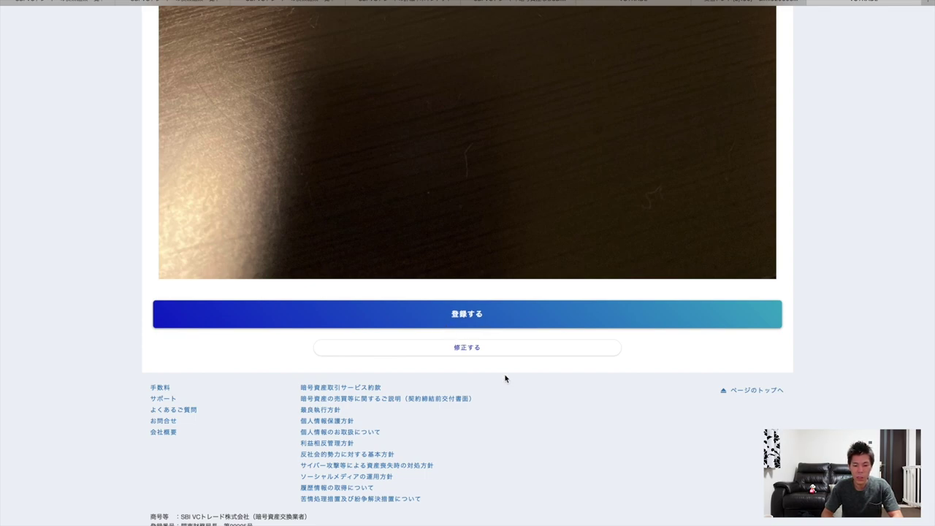
pyautogui.click(505, 324)
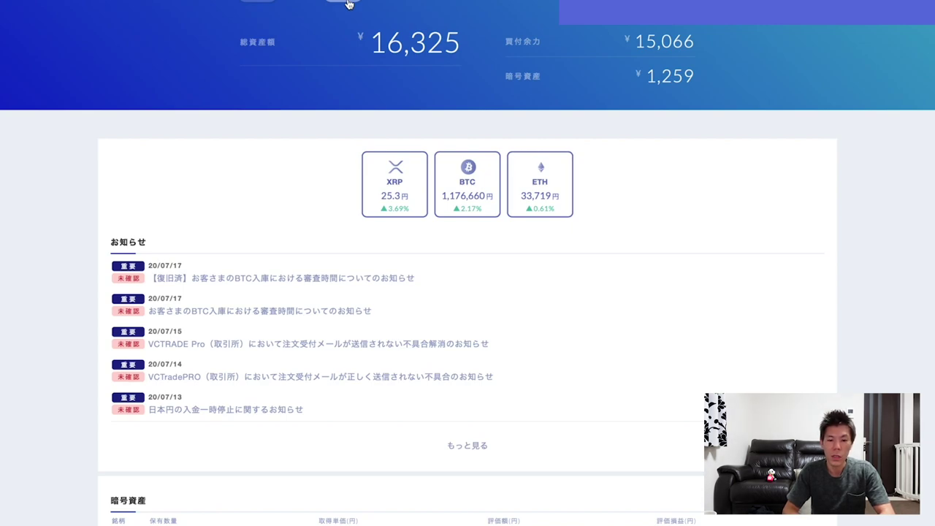
# - Open the Japanese yen deposit form and activate its deposit amount field
pyautogui.click(345, 3)
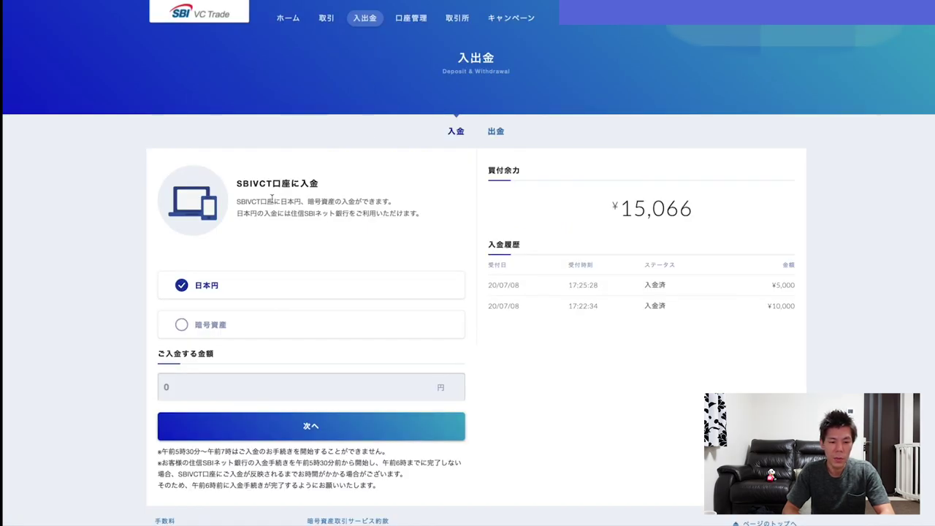
pyautogui.scroll(-1, 362, 197)
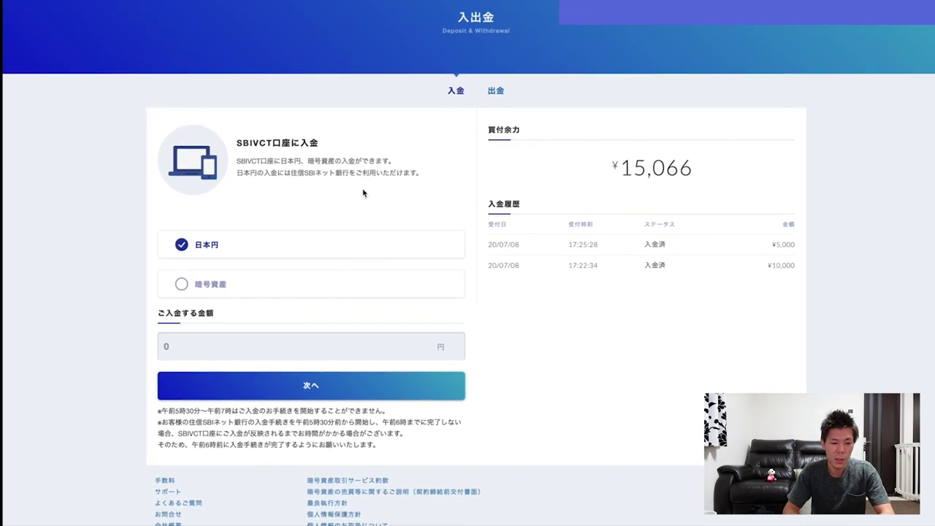
pyautogui.scroll(-1, 351, 293)
pyautogui.click(350, 320)
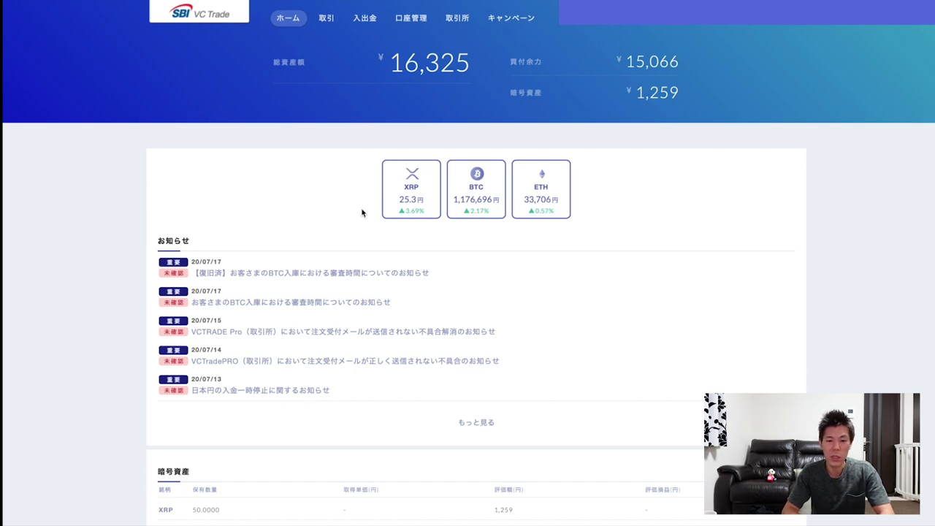
# - Open the XRP trading page from the home screen and show this month's execution history (約定履歴)
pyautogui.click(388, 208)
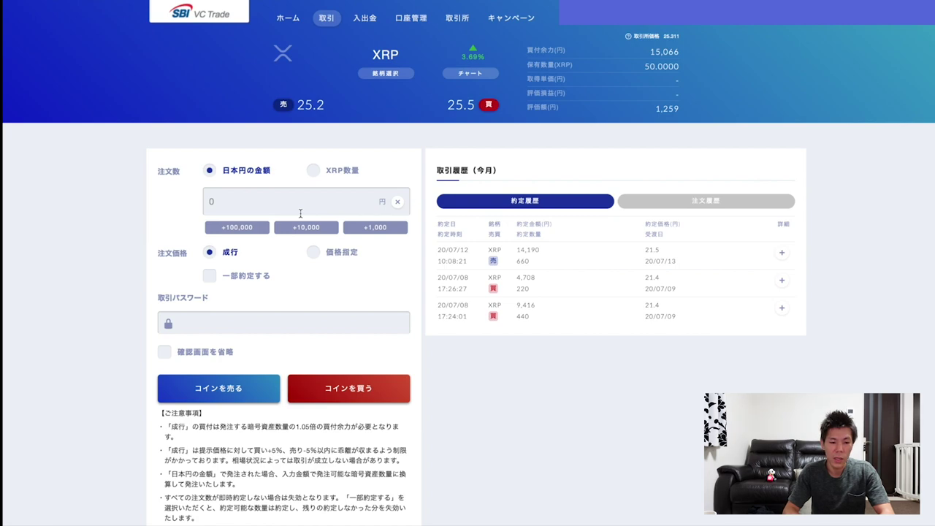
pyautogui.scroll(-1, 301, 214)
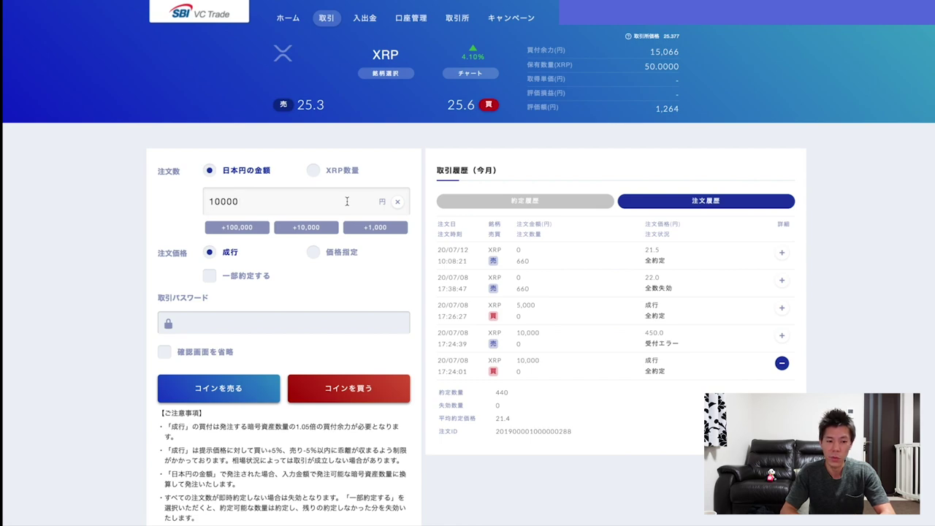
pyautogui.click(519, 206)
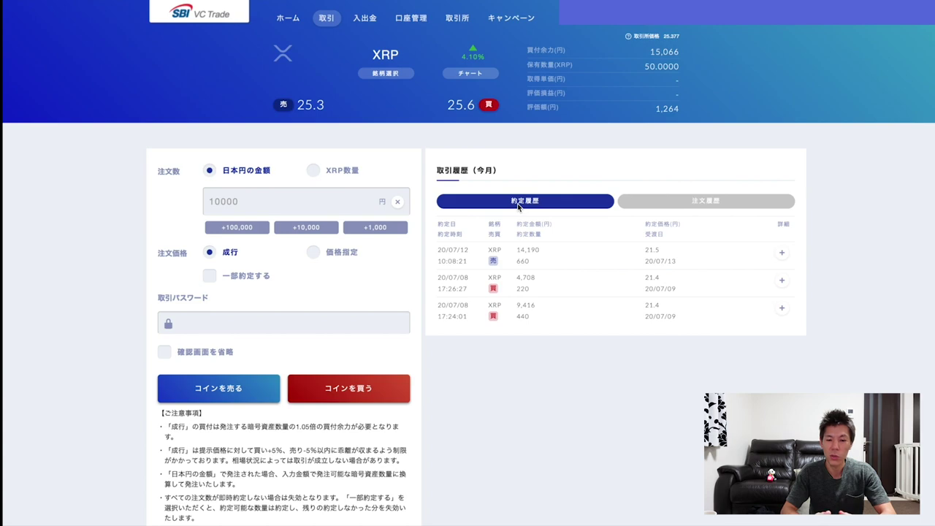
# - Set the XRP market order's yen amount to 11000
pyautogui.click(326, 208)
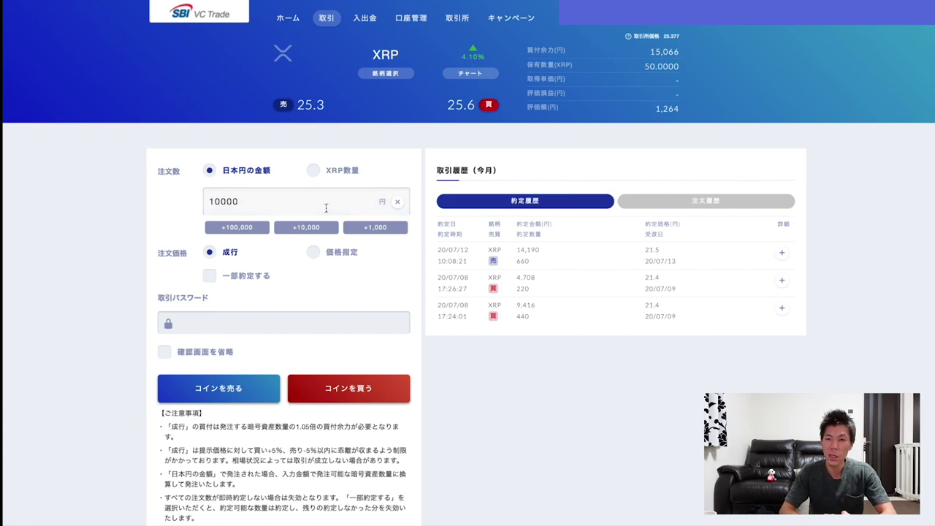
pyautogui.press('BackSpace')
pyautogui.press('BackSpace')
pyautogui.press('BackSpace')
pyautogui.press('BackSpace')
pyautogui.press('BackSpace')
pyautogui.write('11000')
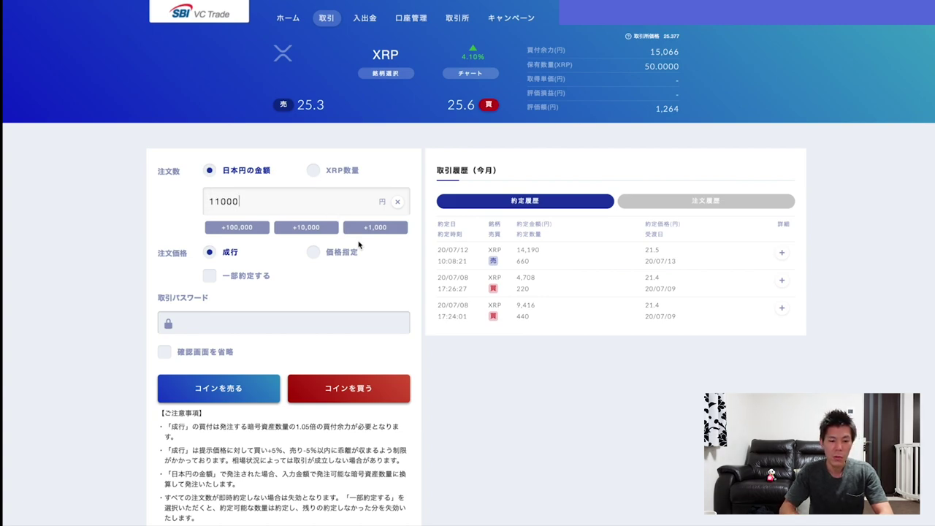
# - Finish the yen amount entry and activate the trading password field (取引パスワード) of the XRP market order
pyautogui.click(378, 296)
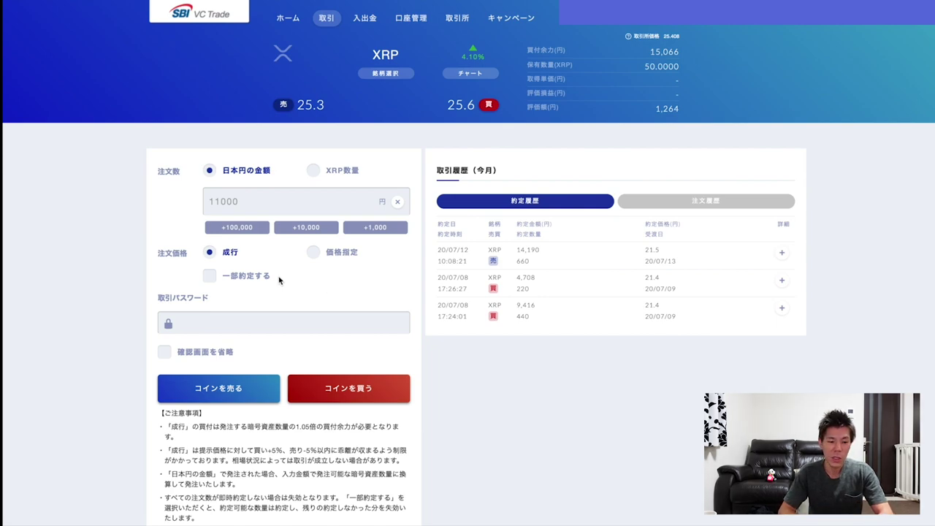
pyautogui.scroll(-1, 282, 278)
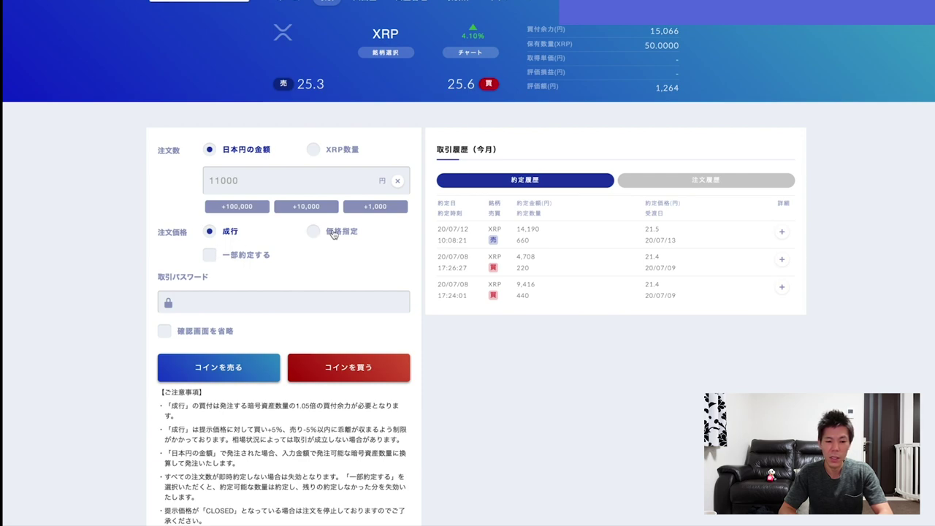
pyautogui.click(266, 302)
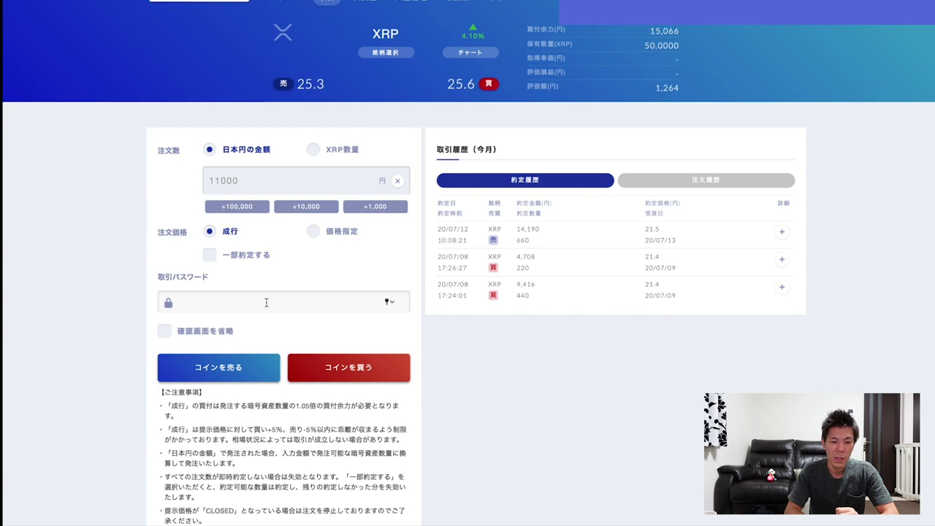
# - Highlight the executed quantity of the 20/07/08 17:26:27 XRP purchase in this month's execution history
pyautogui.scroll(-2, 267, 302)
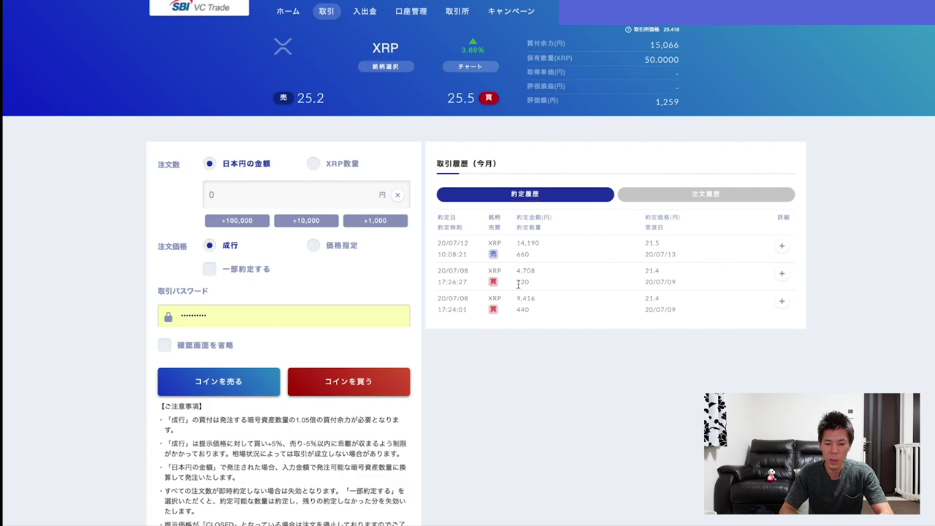
pyautogui.click(517, 314)
pyautogui.moveTo(516, 281); pyautogui.dragTo(539, 281)
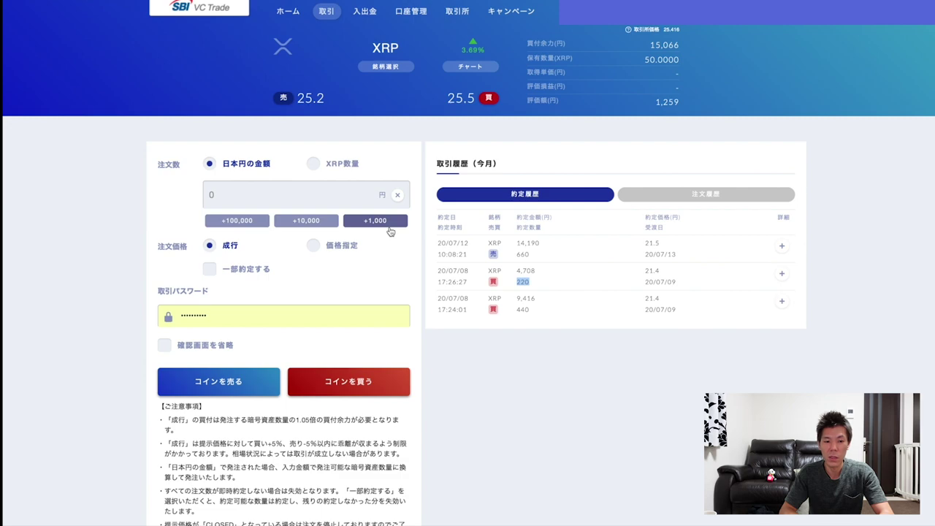
# - Switch the order size to XRP quantity (XRP数量) and set it to 50 XRP
pyautogui.click(342, 164)
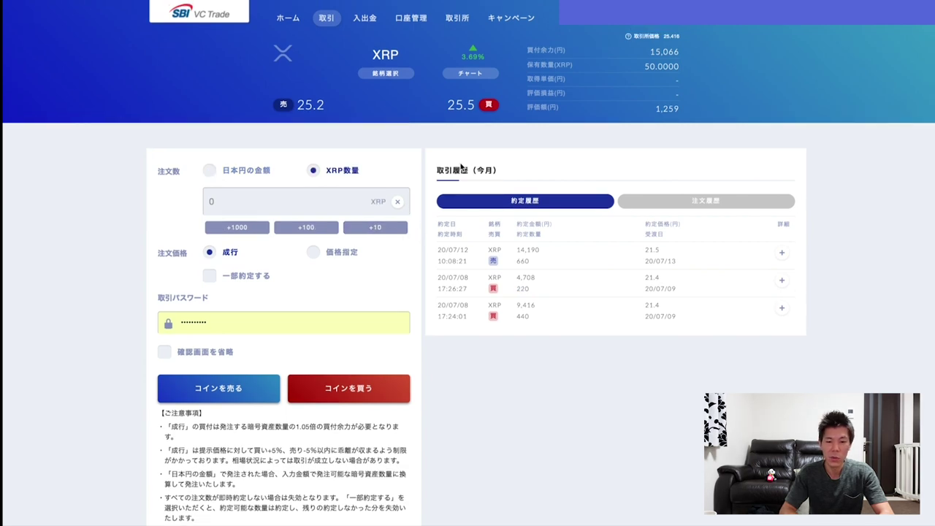
pyautogui.click(366, 199)
pyautogui.write('50')
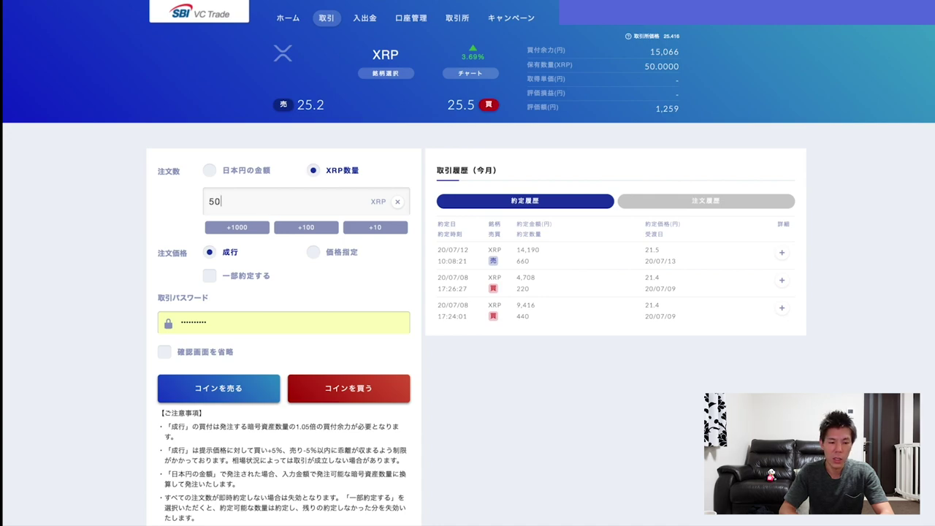
pyautogui.click(350, 284)
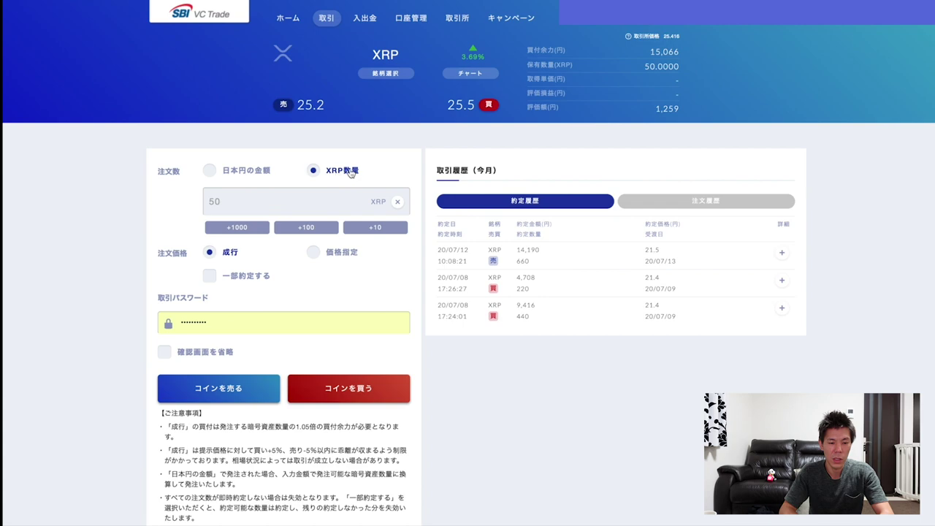
# - Submit the 50 XRP order as a market sell (成行) and approve it in the order confirmation (注文確認)
pyautogui.scroll(-1, 264, 205)
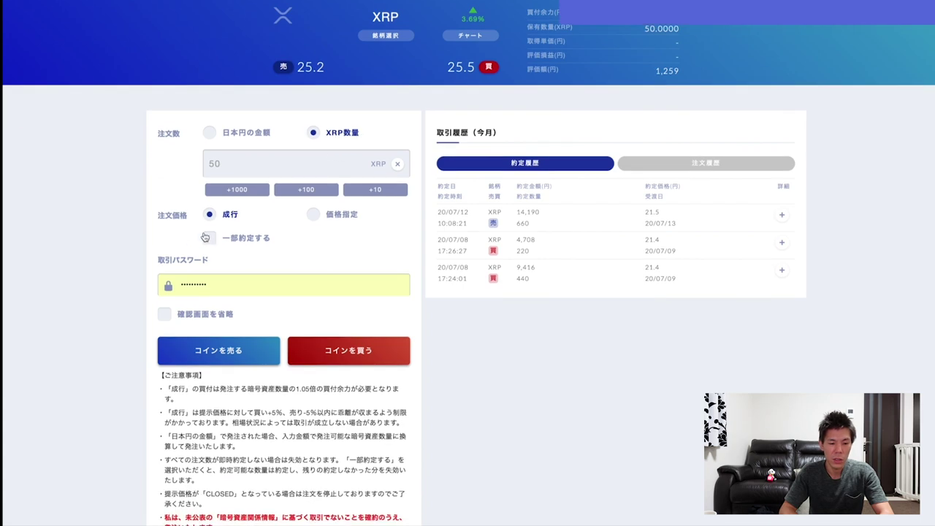
pyautogui.scroll(-1, 263, 282)
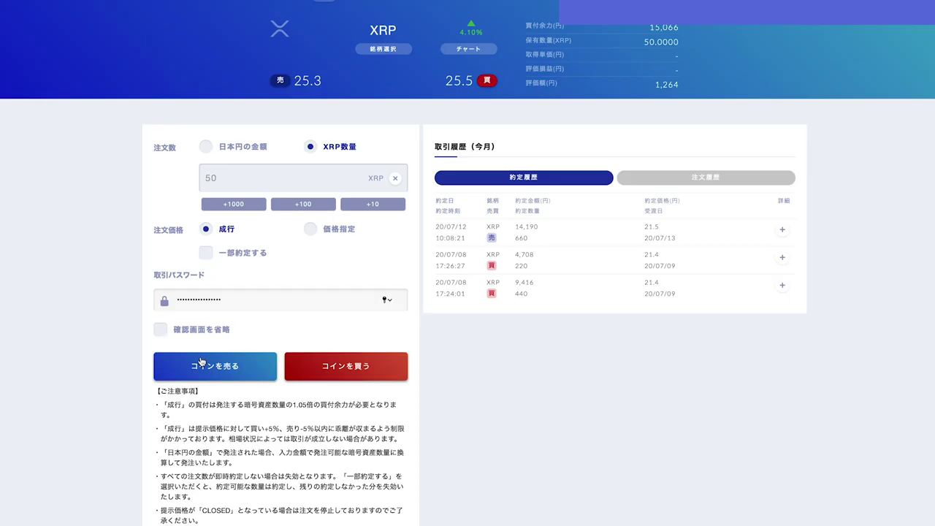
pyautogui.click(201, 362)
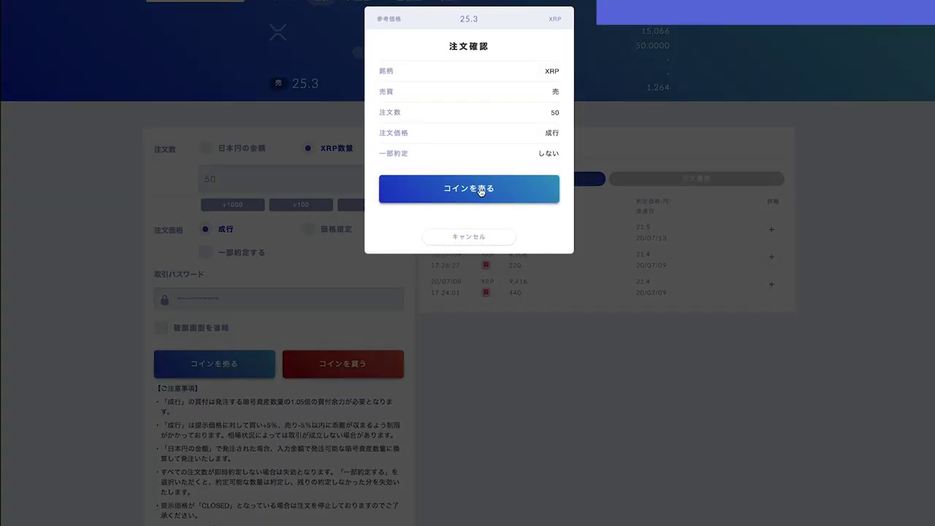
pyautogui.click(481, 191)
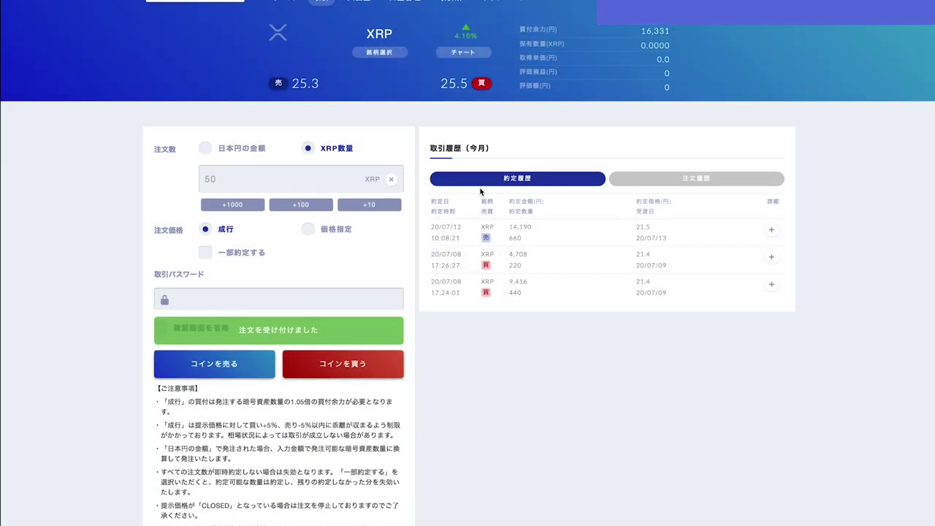